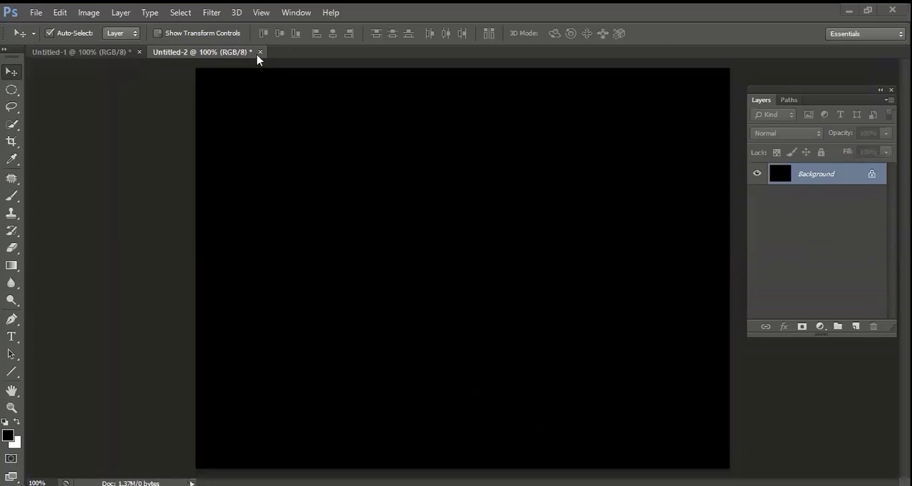
# Render black-and-white clouds on the Background layer with the Clouds filter.
pyautogui.click(212, 13)
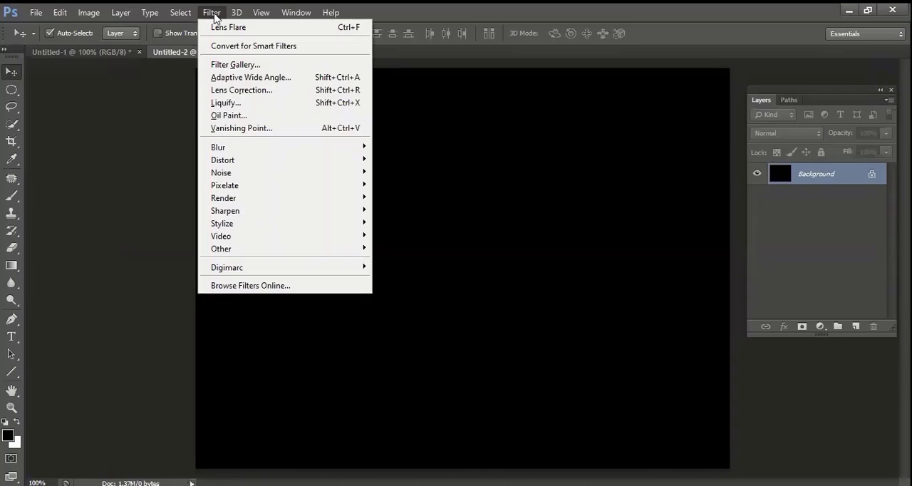
pyautogui.click(214, 14)
pyautogui.click(214, 14)
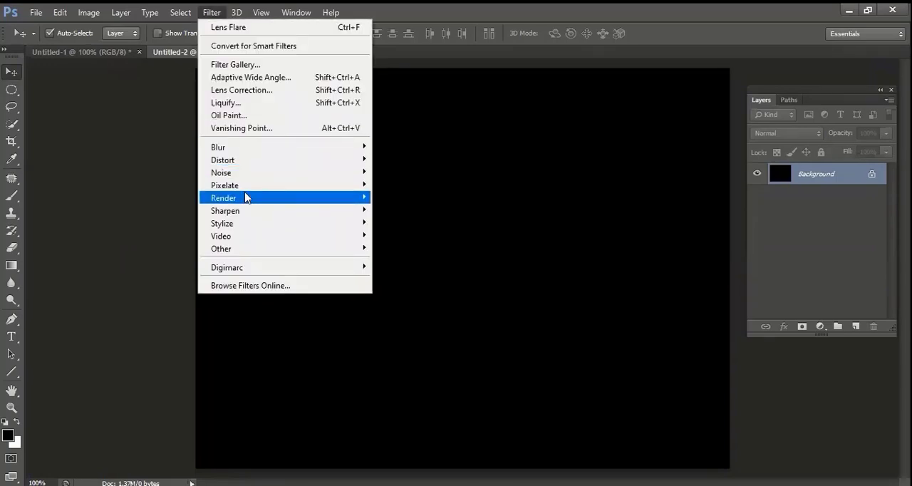
pyautogui.moveTo(246, 197)
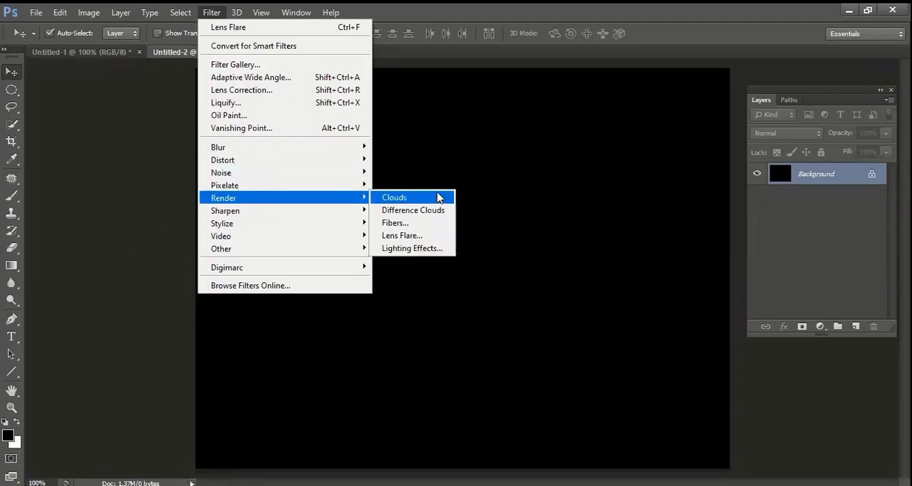
pyautogui.click(438, 198)
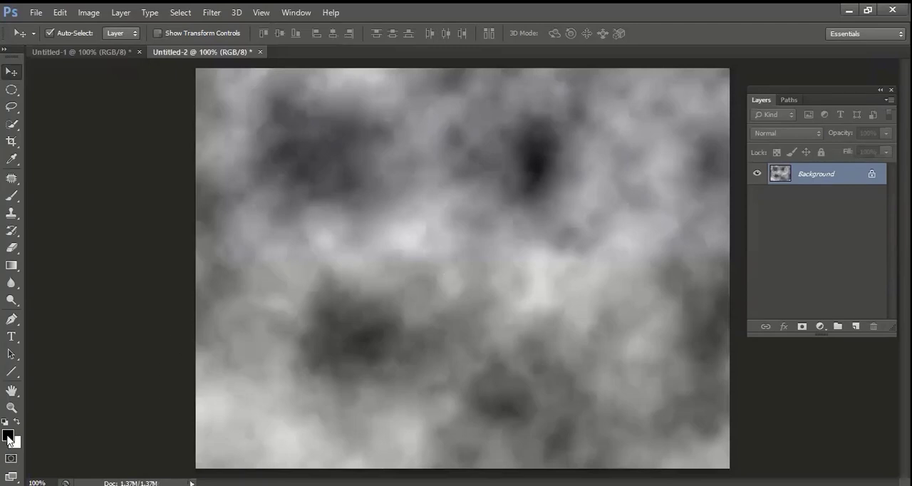
# Set the foreground colour to bright blue, hex 00bde5.
pyautogui.click(12, 436)
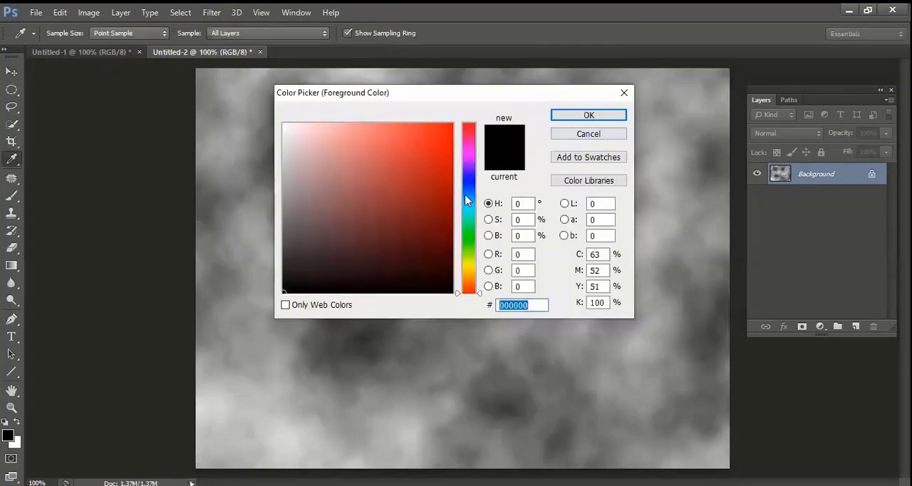
pyautogui.click(470, 204)
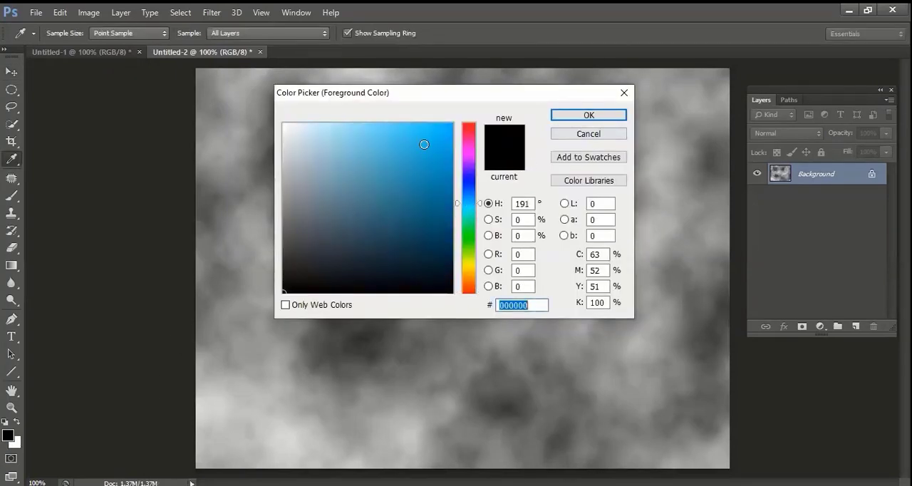
pyautogui.click(450, 140)
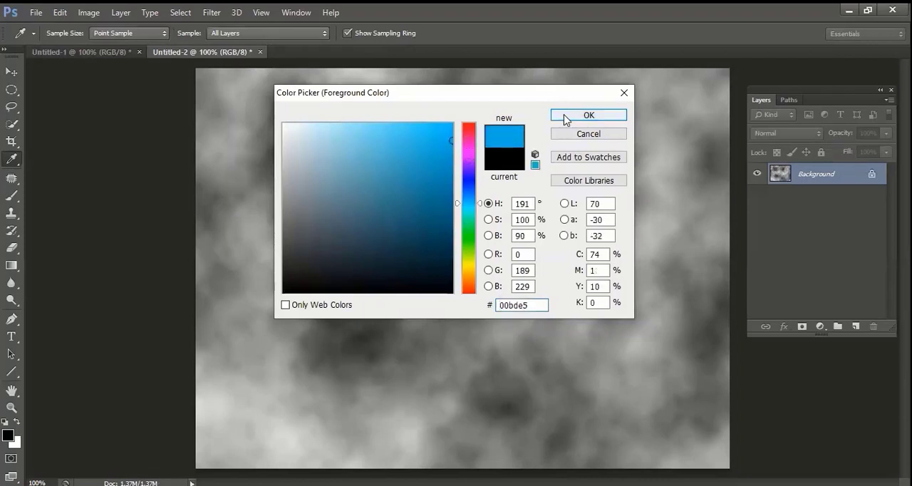
pyautogui.press('Return')
# Set the background colour to a darker blue and render the Clouds filter on the Background layer with both blues.
pyautogui.click(14, 441)
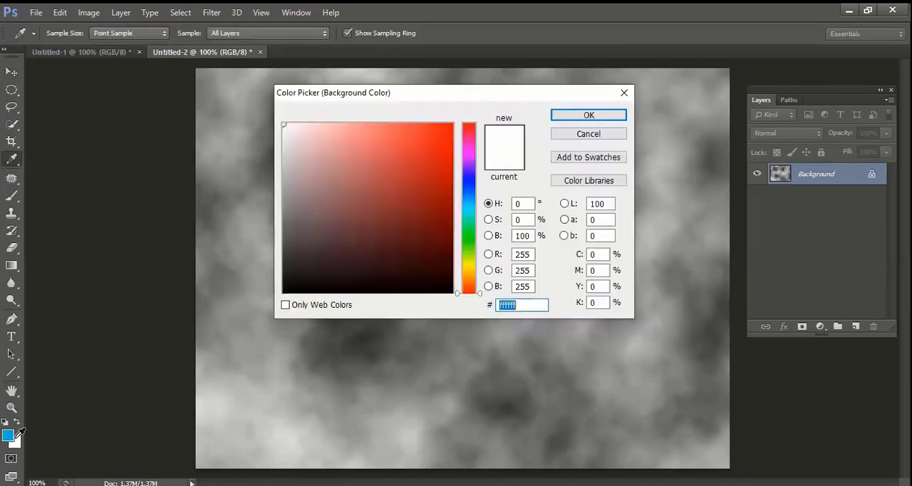
pyautogui.click(470, 198)
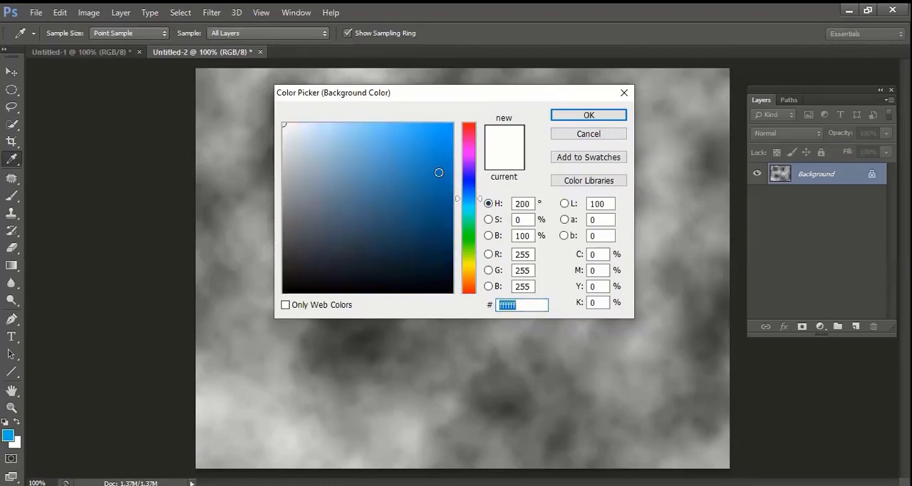
pyautogui.click(452, 192)
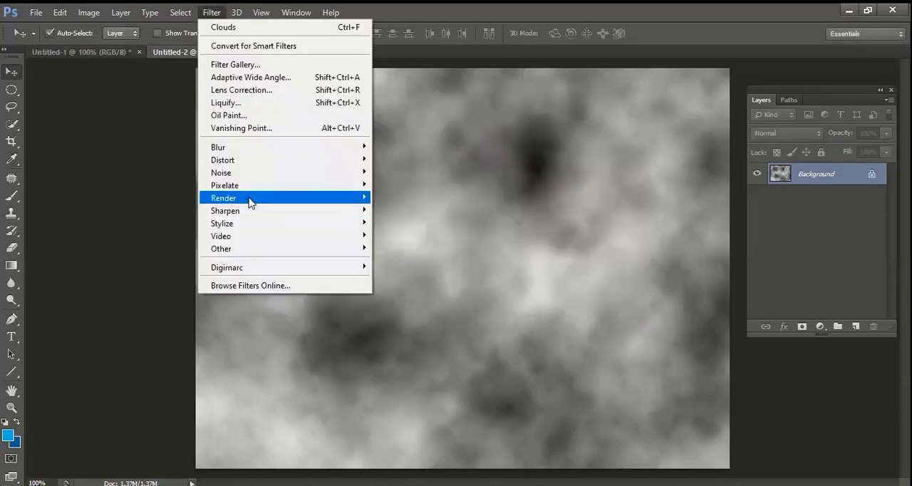
pyautogui.moveTo(250, 202)
pyautogui.click(410, 198)
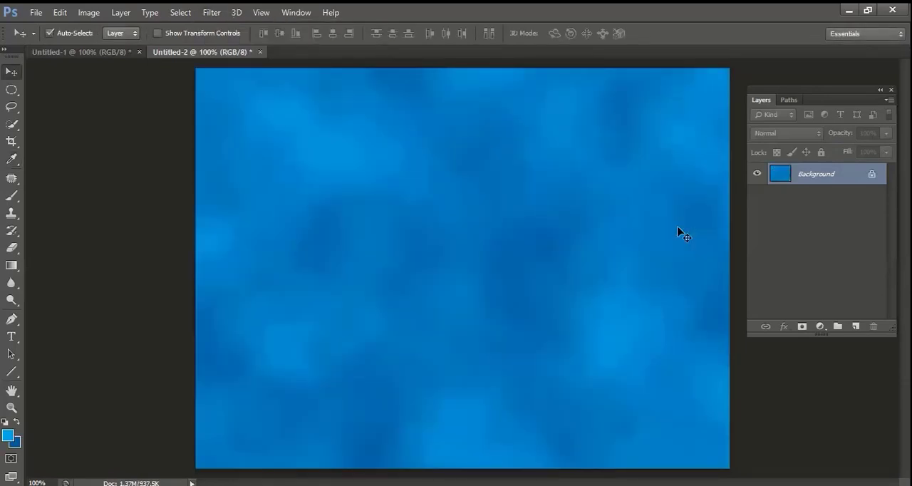
# Try the Difference Clouds filter on the blue clouds and undo it.
pyautogui.click(217, 16)
pyautogui.moveTo(243, 197)
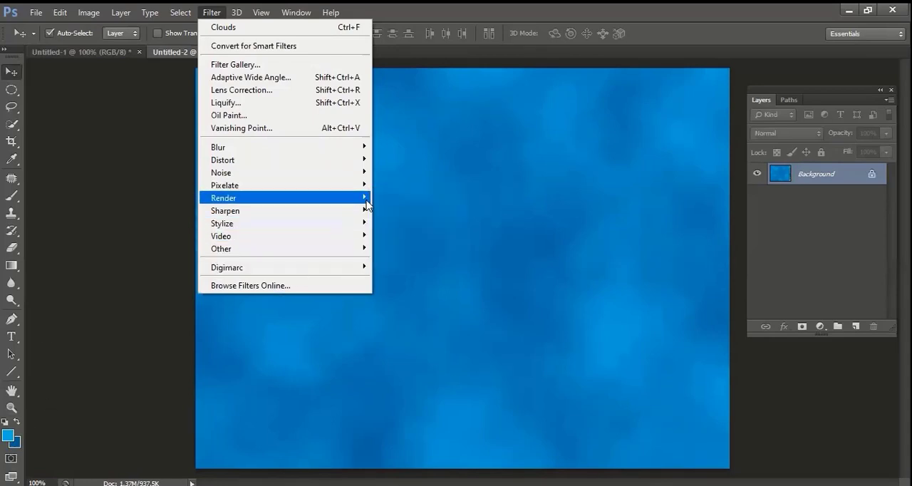
pyautogui.moveTo(409, 200)
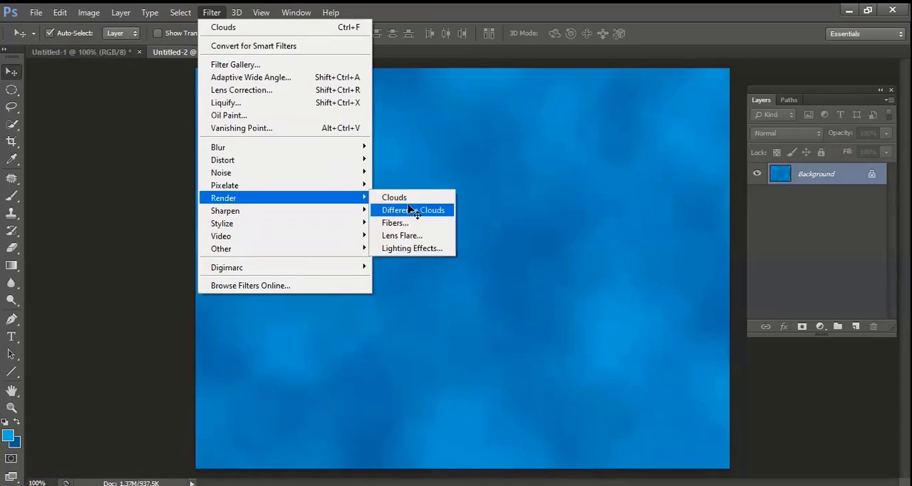
pyautogui.click(410, 209)
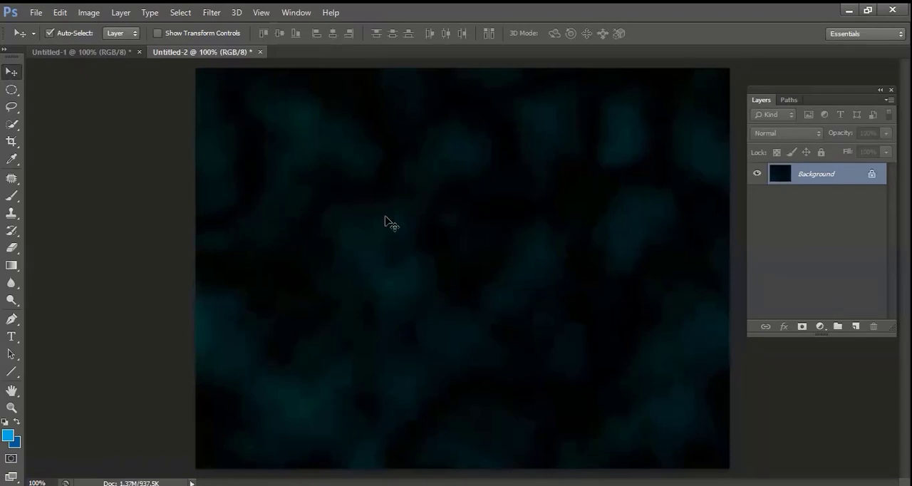
pyautogui.hotkey('ctrl', 'f')
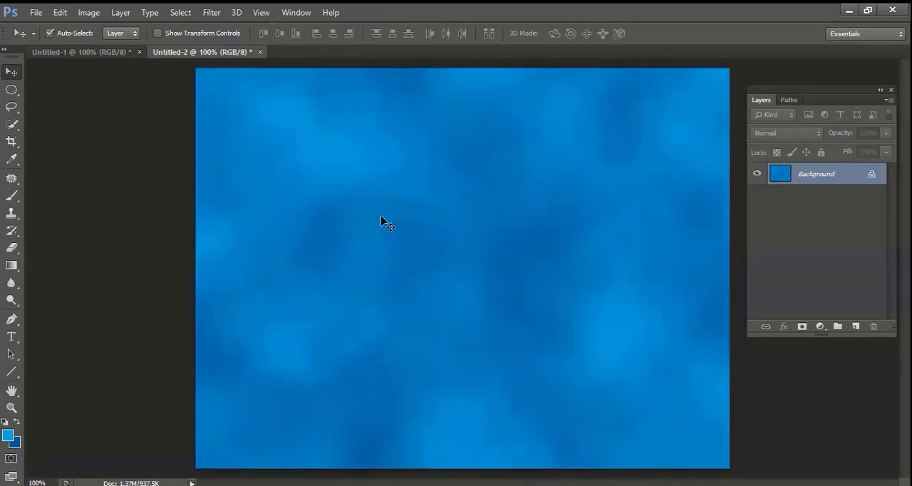
# Compare the lens types and render a Lens Flare in the upper-left of the blue clouds at 159% brightness with 50-300mm Zoom.
pyautogui.click(208, 13)
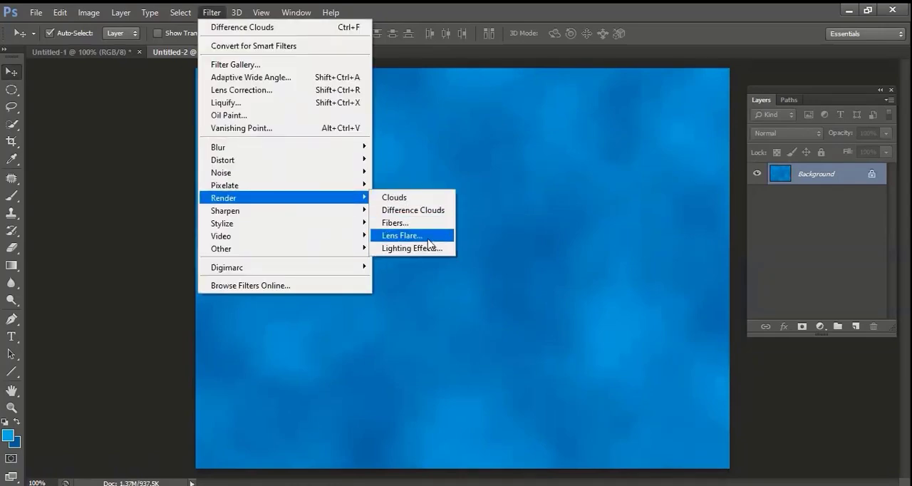
pyautogui.click(427, 236)
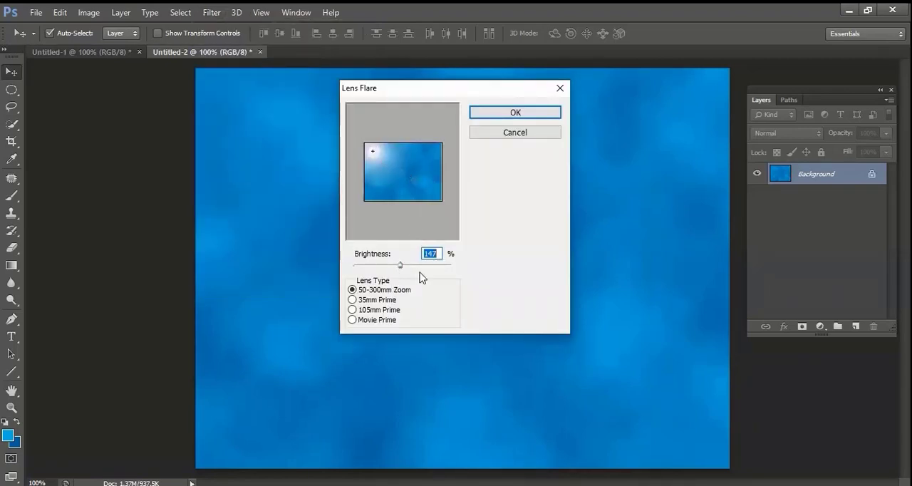
pyautogui.moveTo(400, 264)
pyautogui.mouseDown()
pyautogui.moveTo(422, 264)
pyautogui.moveTo(406, 270)
pyautogui.mouseUp()
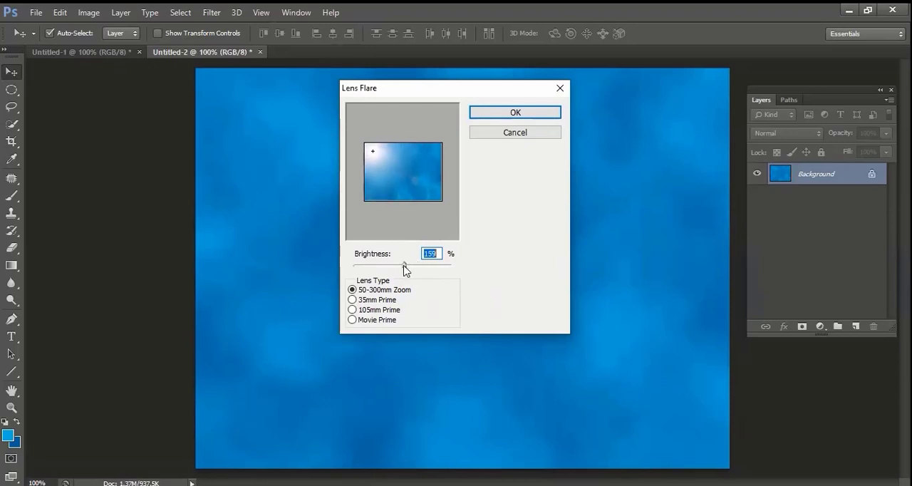
pyautogui.click(376, 300)
pyautogui.click(374, 310)
pyautogui.click(370, 320)
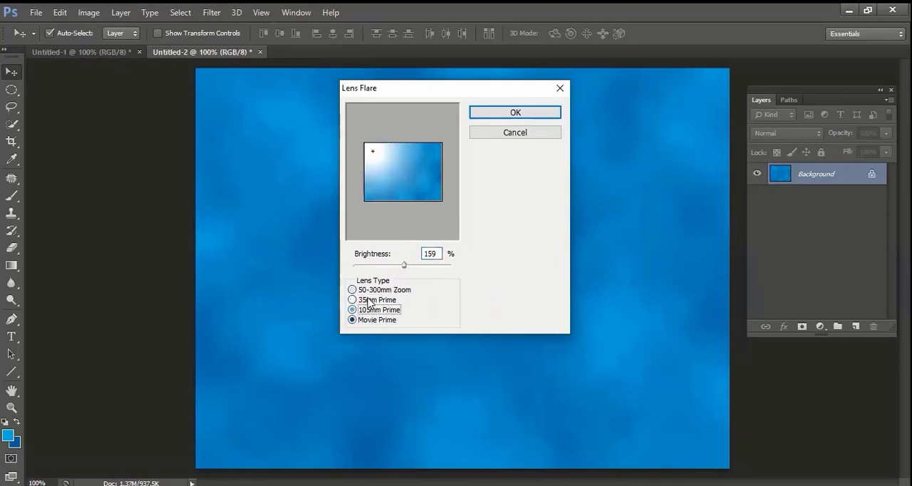
pyautogui.click(374, 301)
pyautogui.click(378, 290)
pyautogui.click(365, 321)
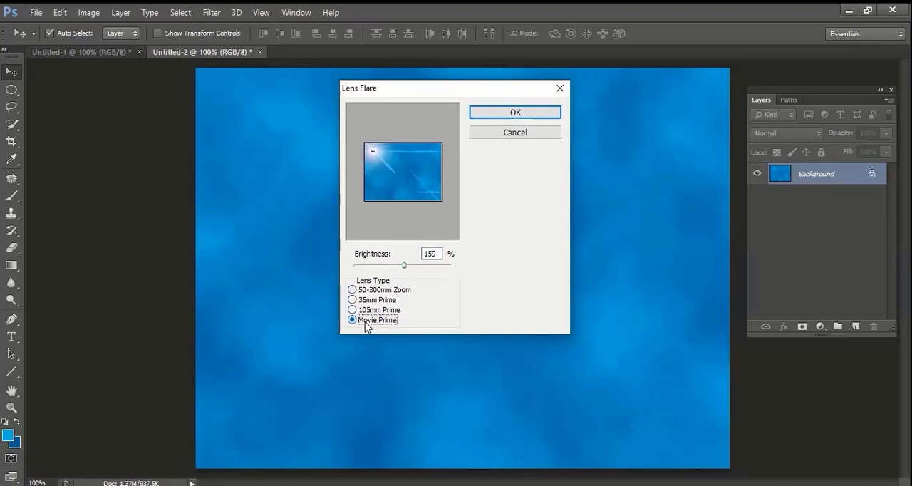
pyautogui.click(366, 290)
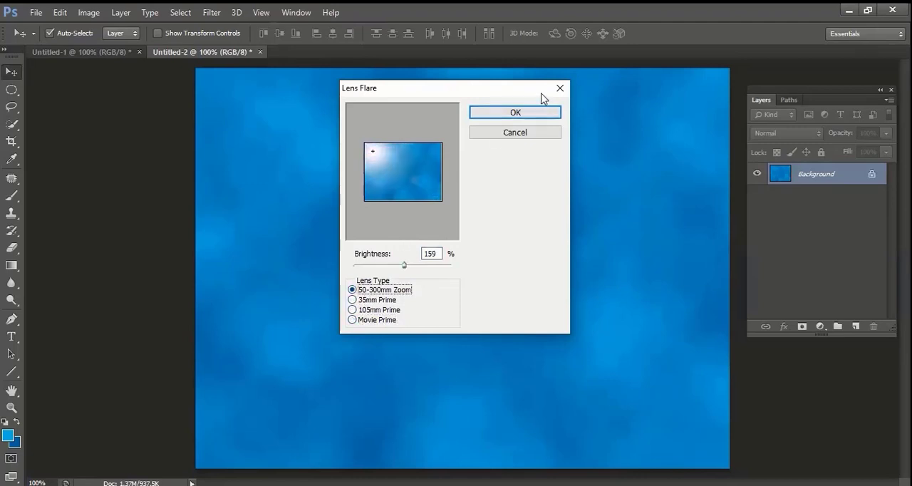
pyautogui.click(533, 114)
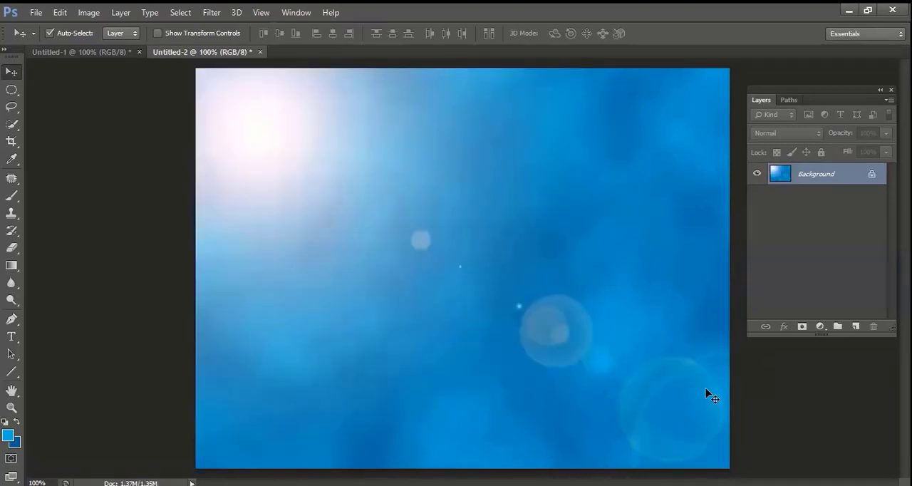
# Add a new layer above the Background and fill it with black after restoring the default colours.
pyautogui.click(856, 326)
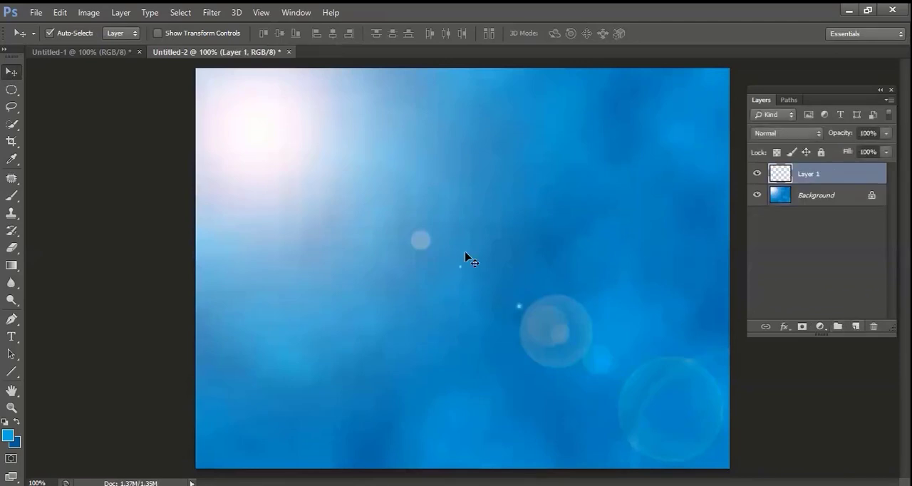
pyautogui.press('d')
pyautogui.hotkey('alt', 'BackSpace')
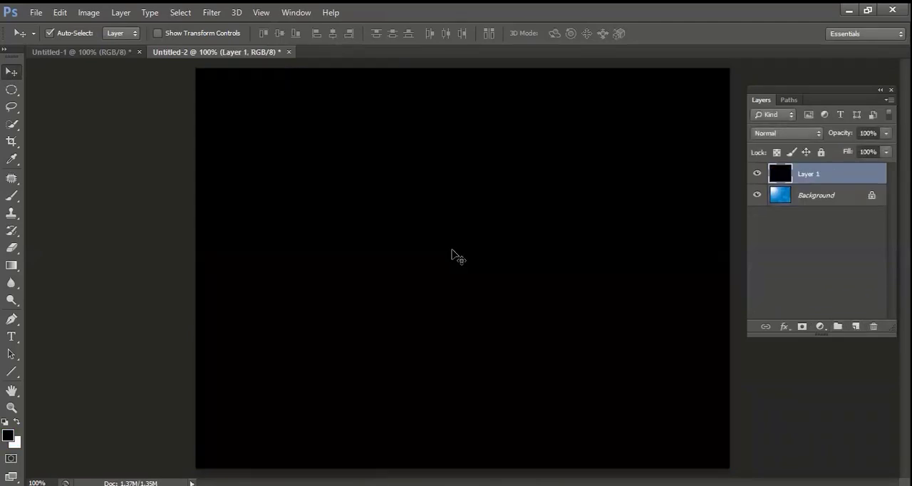
# Render a Lens Flare in the upper-left area of the black layer at 125% brightness with the 50-300mm Zoom lens.
pyautogui.click(211, 12)
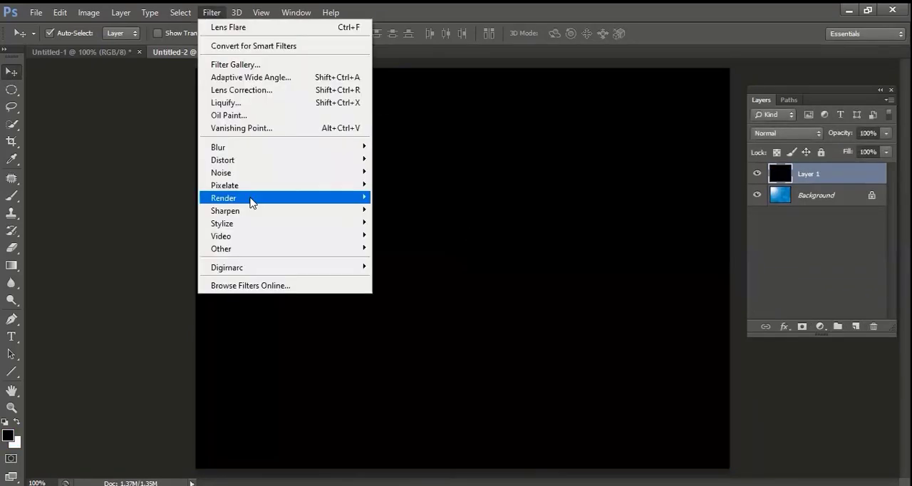
pyautogui.moveTo(253, 203)
pyautogui.click(400, 235)
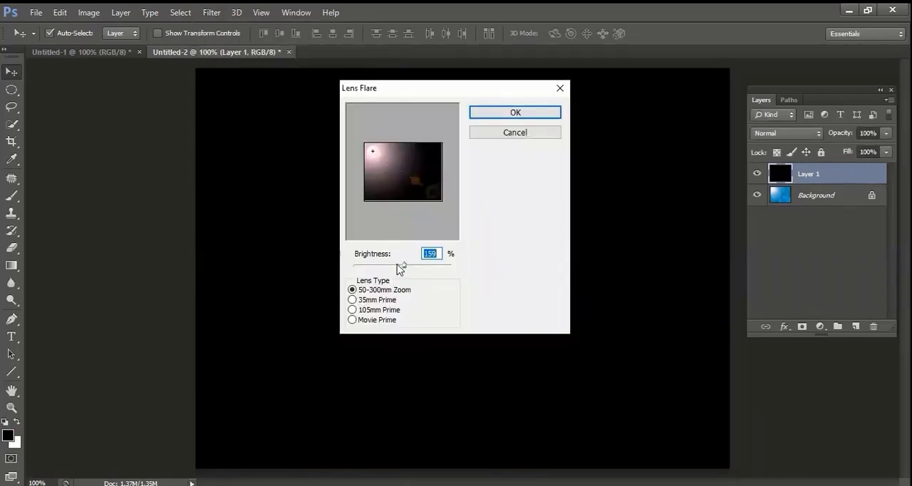
pyautogui.moveTo(403, 265)
pyautogui.mouseDown()
pyautogui.moveTo(378, 265)
pyautogui.moveTo(393, 266)
pyautogui.mouseUp()
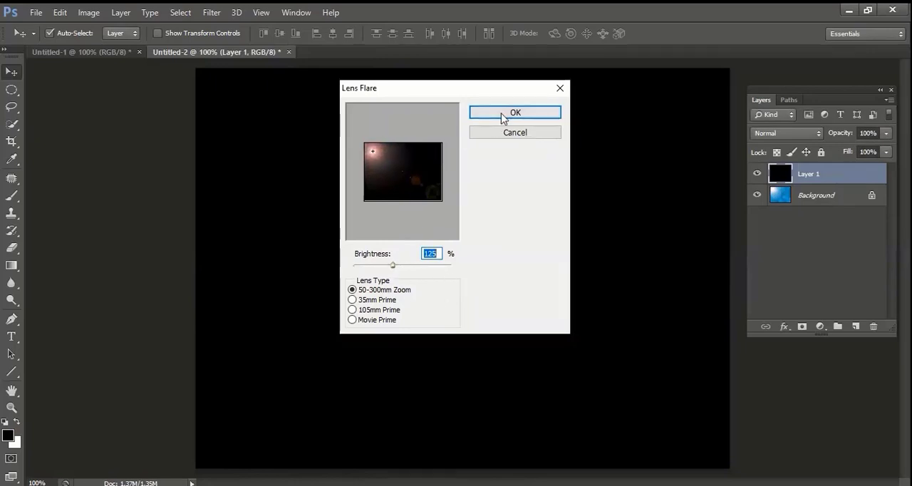
pyautogui.click(380, 167)
pyautogui.moveTo(380, 171); pyautogui.dragTo(374, 153)
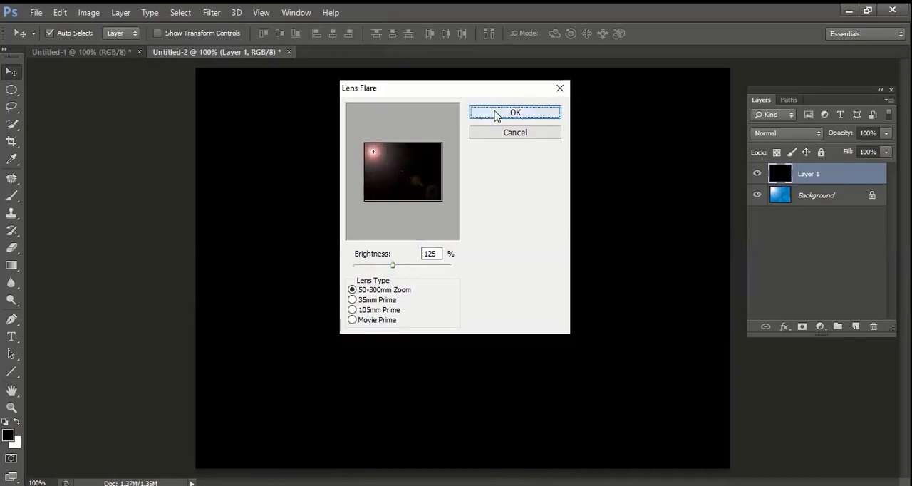
pyautogui.click(496, 114)
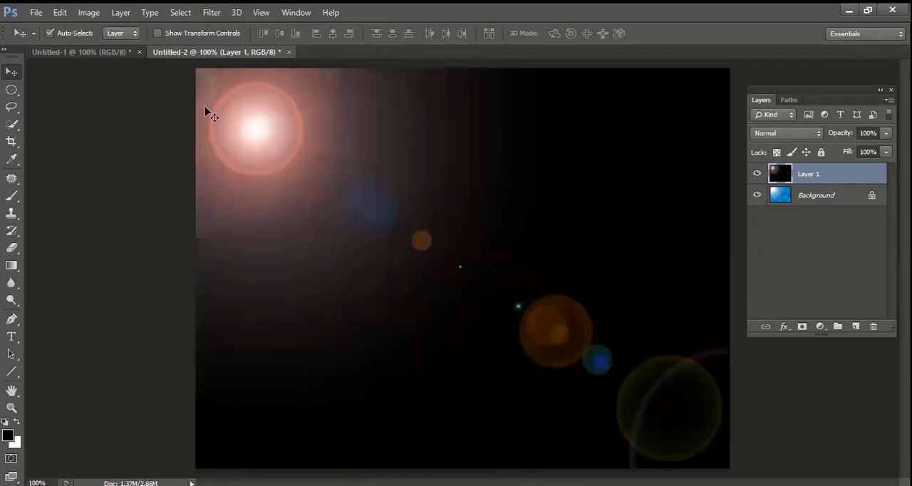
# Add a second Lens Flare in the lower-right area of the black layer at 125% brightness with the 50-300mm Zoom lens.
pyautogui.click(209, 14)
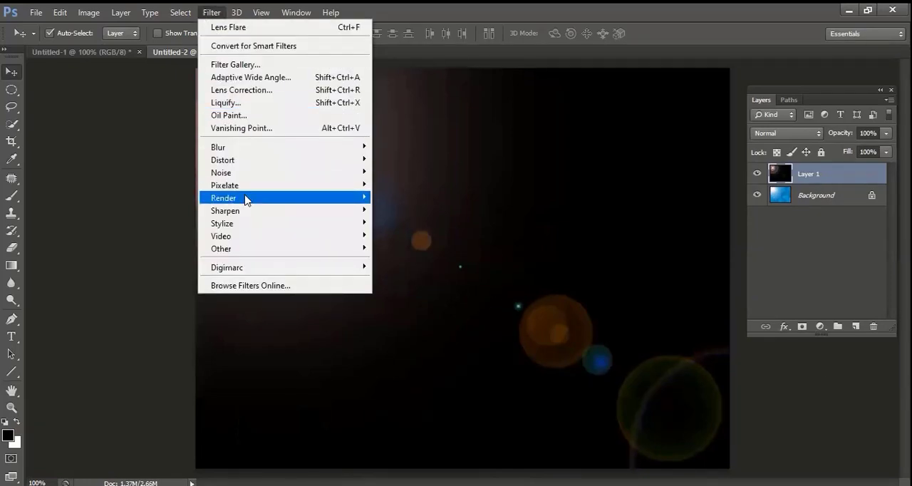
pyautogui.moveTo(245, 198)
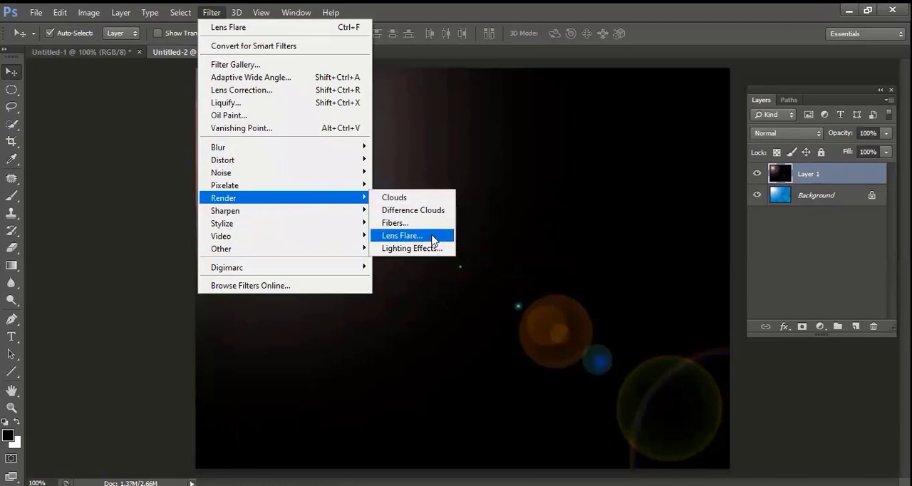
pyautogui.click(432, 236)
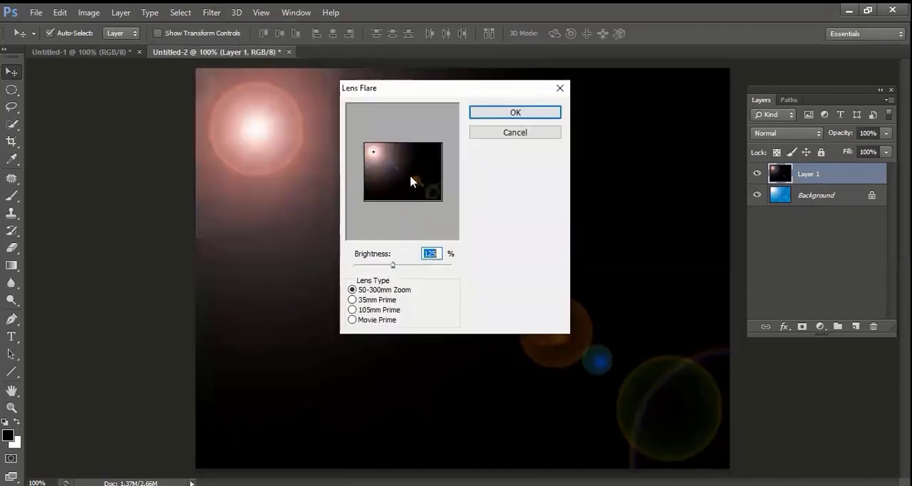
pyautogui.moveTo(375, 158); pyautogui.dragTo(431, 196)
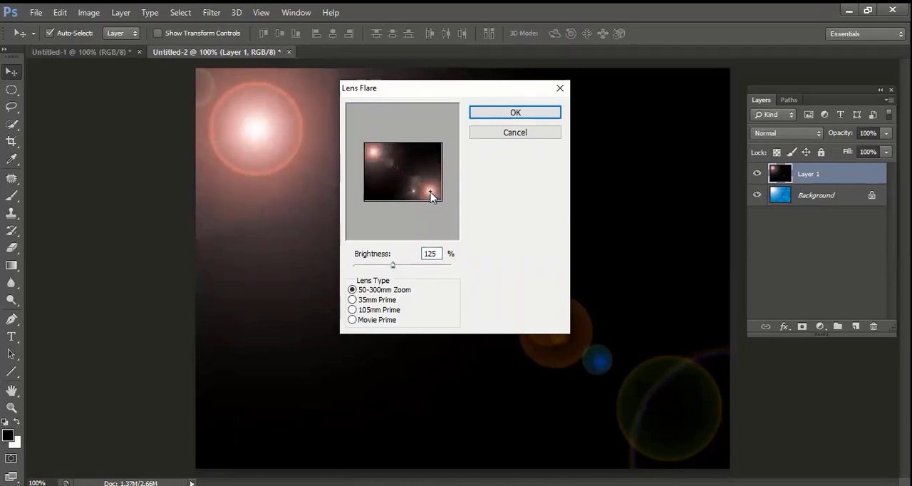
pyautogui.click(509, 112)
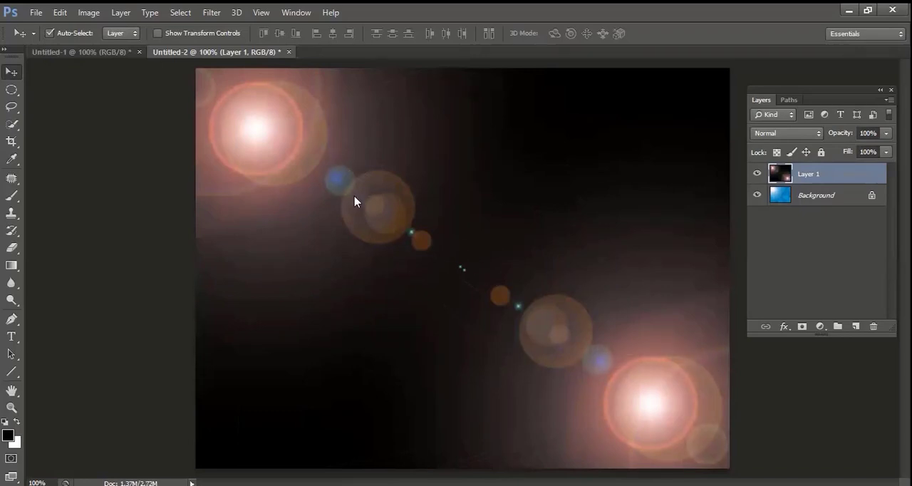
# Open the photo banglow.jpg from the photos folder.
pyautogui.hotkey('ctrl', 'o')
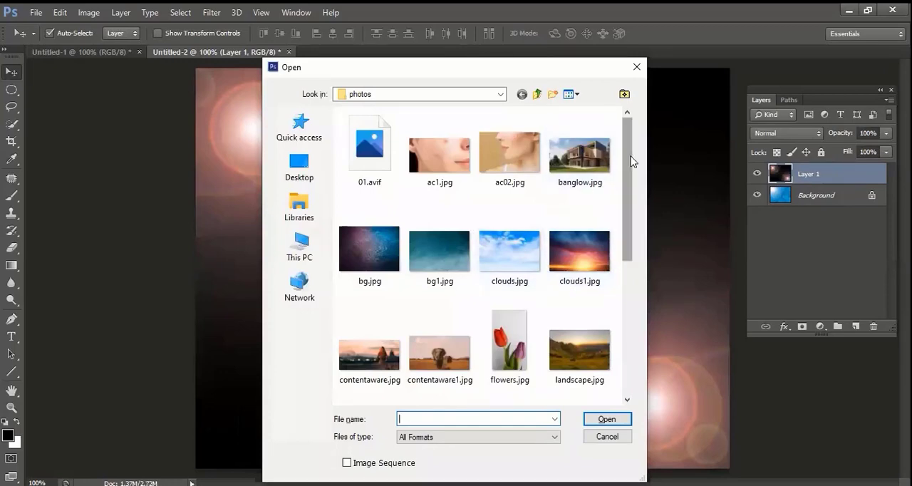
pyautogui.moveTo(631, 161); pyautogui.dragTo(635, 181)
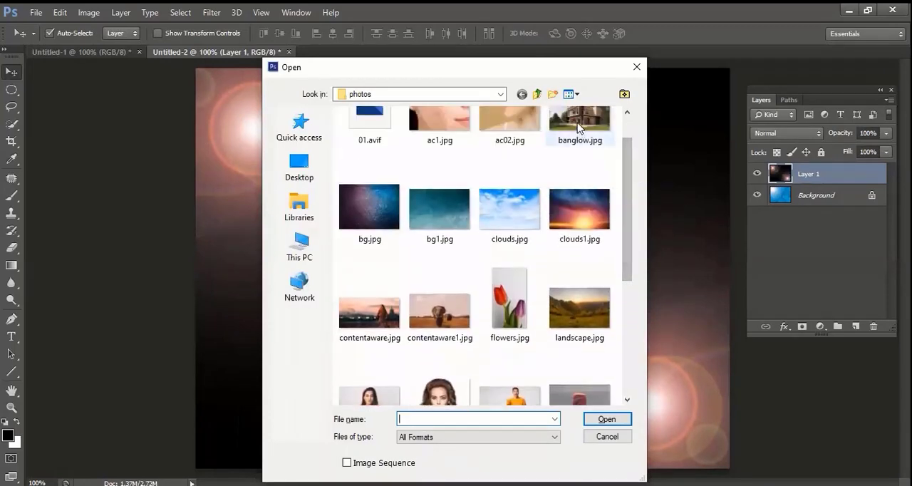
pyautogui.click(579, 127)
pyautogui.click(606, 421)
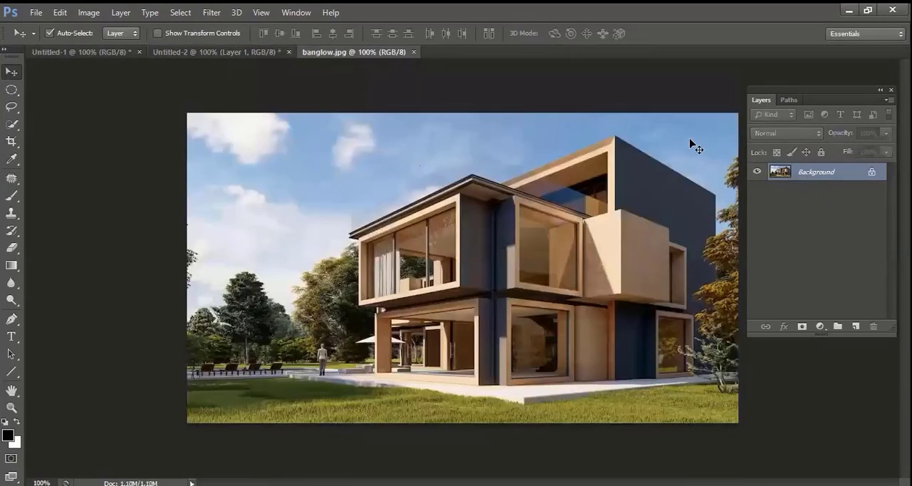
# Render a Lens Flare in the upper-left sky of the house photo at 135% brightness with the 50-300mm Zoom lens.
pyautogui.click(211, 15)
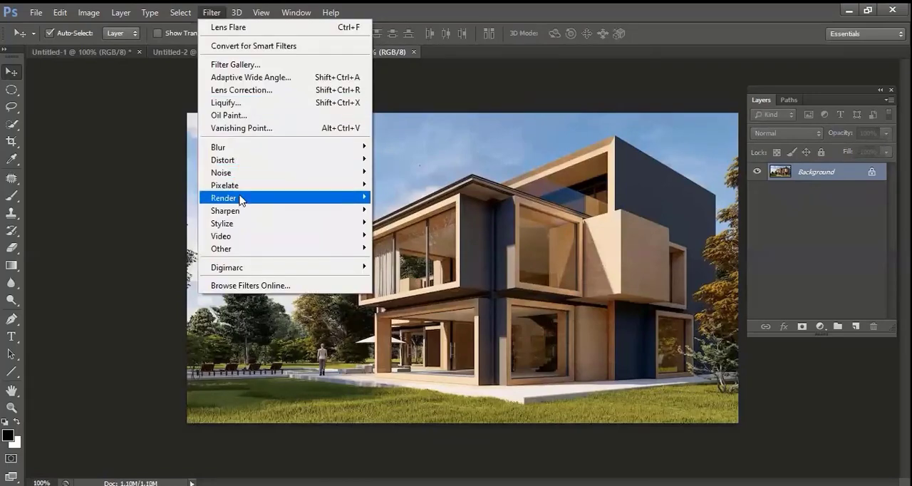
pyautogui.moveTo(241, 200)
pyautogui.click(410, 236)
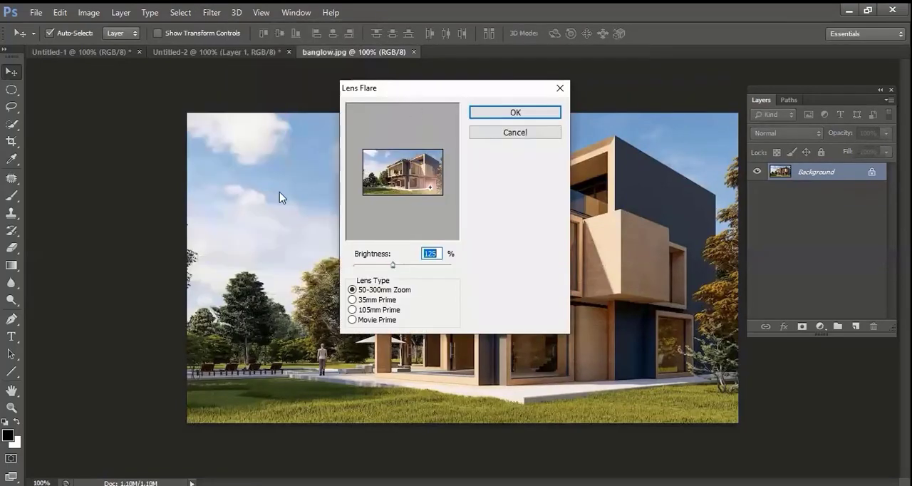
pyautogui.click(270, 157)
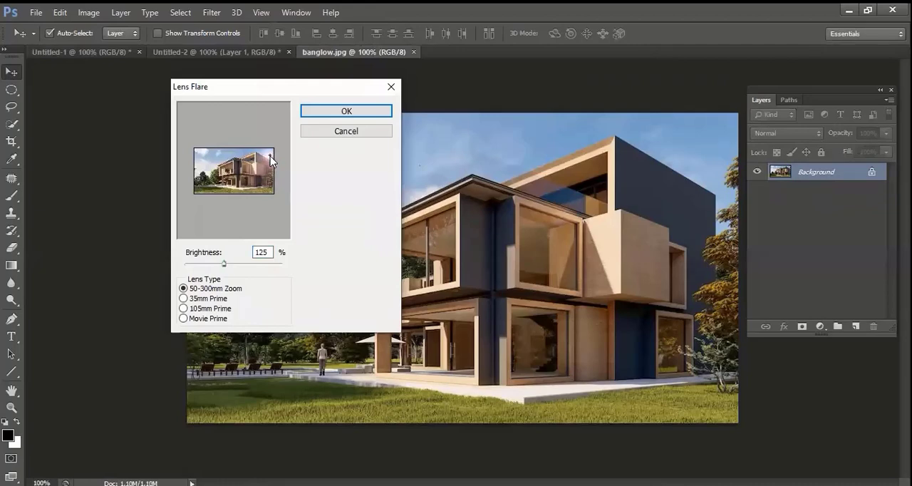
pyautogui.click(202, 154)
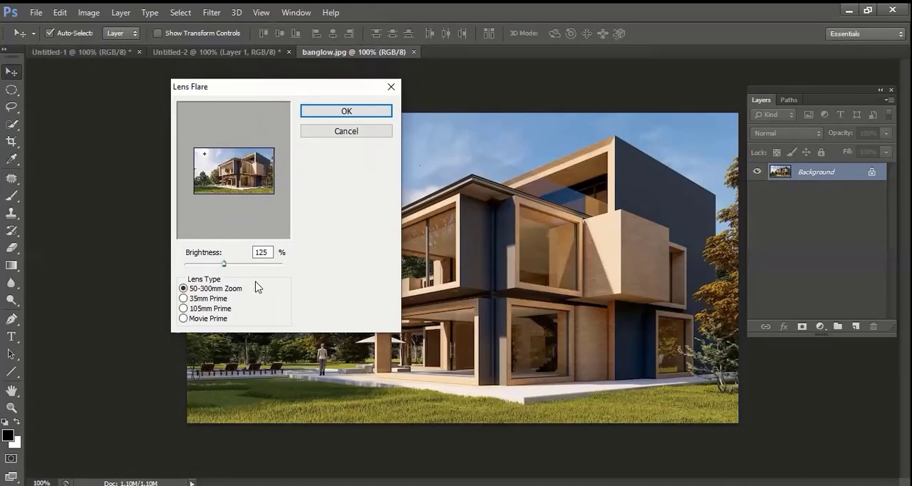
pyautogui.moveTo(224, 264); pyautogui.dragTo(227, 265)
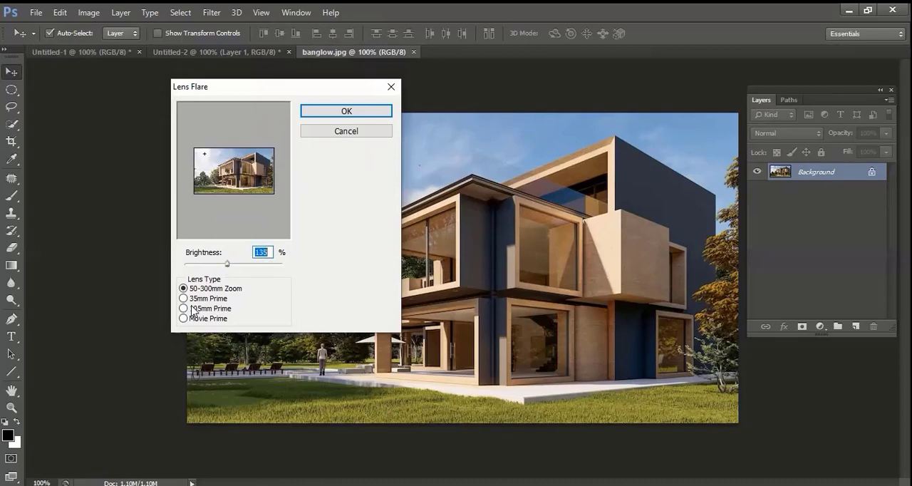
pyautogui.click(202, 152)
pyautogui.click(363, 115)
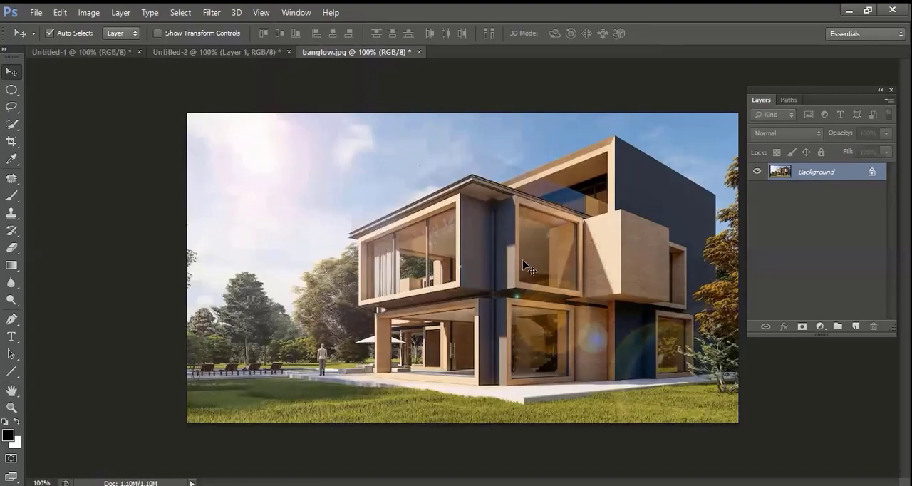
pyautogui.click(214, 16)
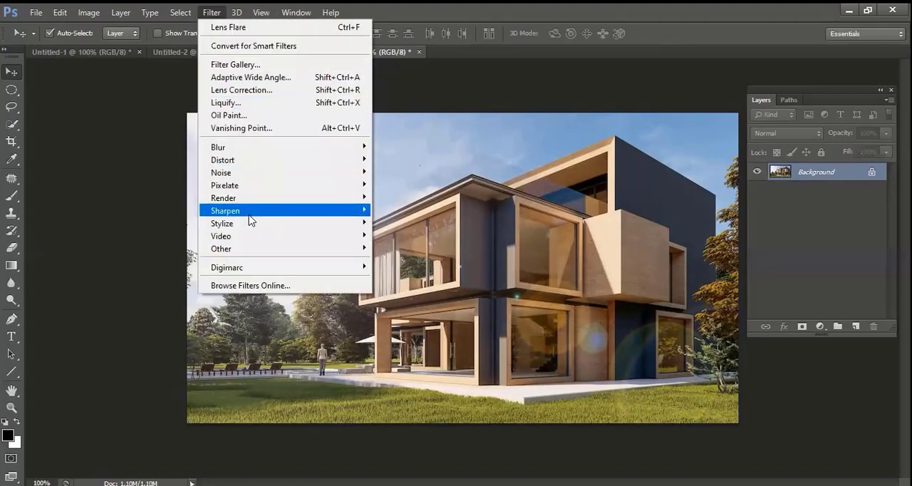
pyautogui.moveTo(251, 199)
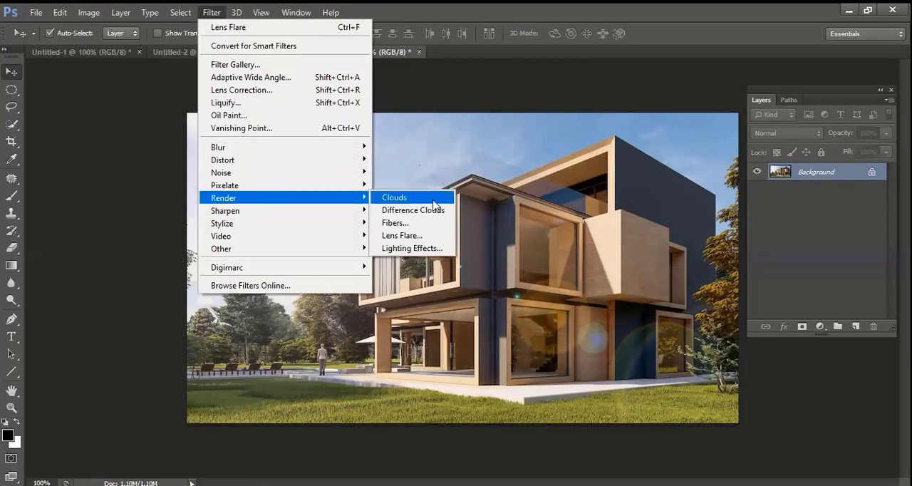
pyautogui.click(477, 152)
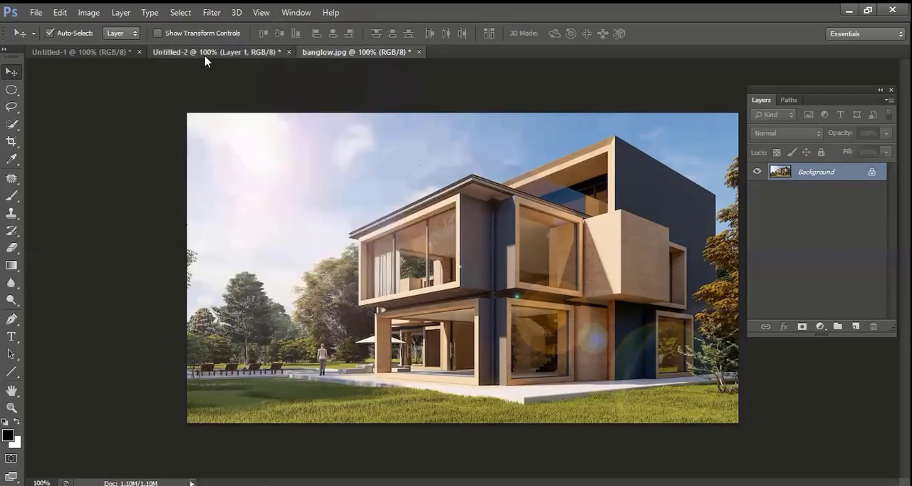
pyautogui.click(206, 52)
pyautogui.click(361, 52)
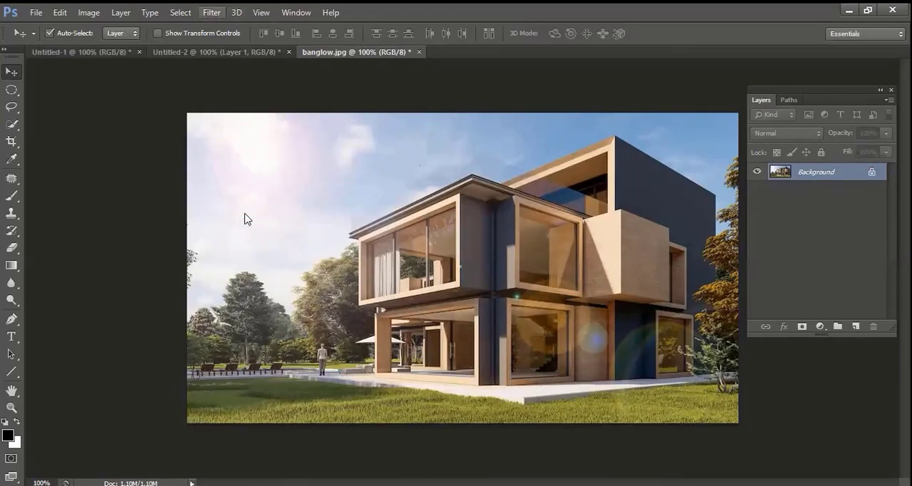
pyautogui.hotkey('alt', 't')
pyautogui.moveTo(246, 205)
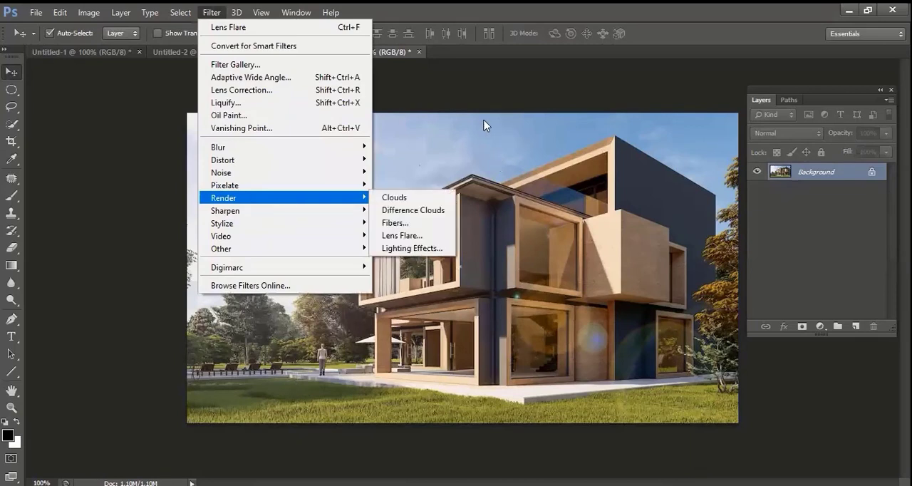
pyautogui.click(533, 174)
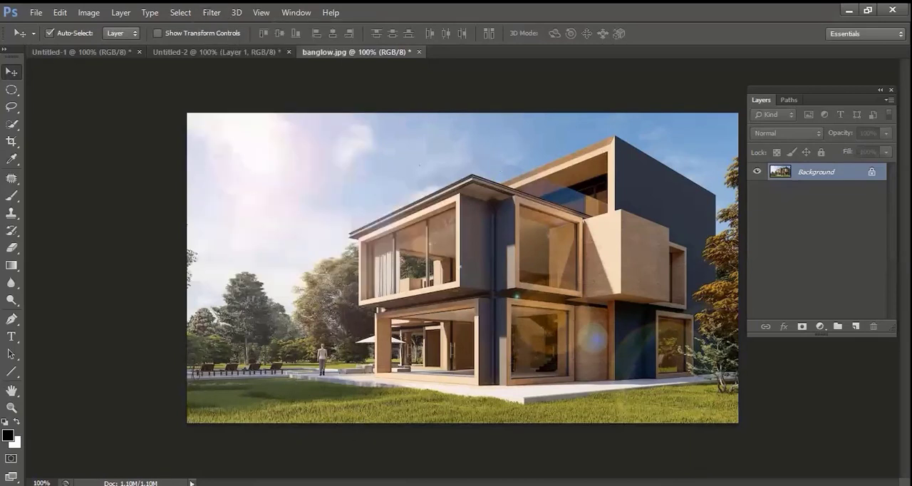